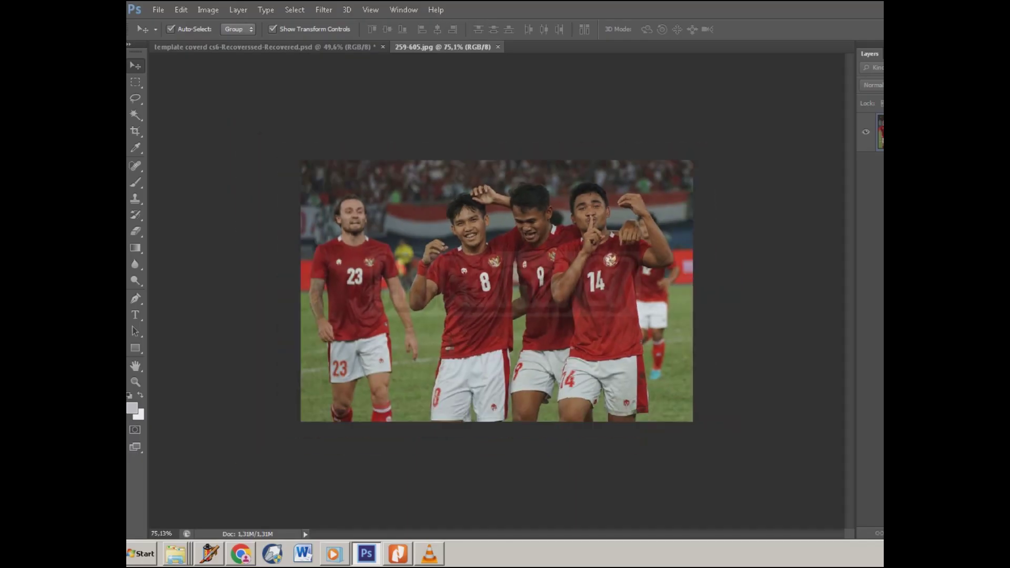
Duplicate the Background layer, keeping the default name 'Background copy'
scroll(496, 291, up, 3)
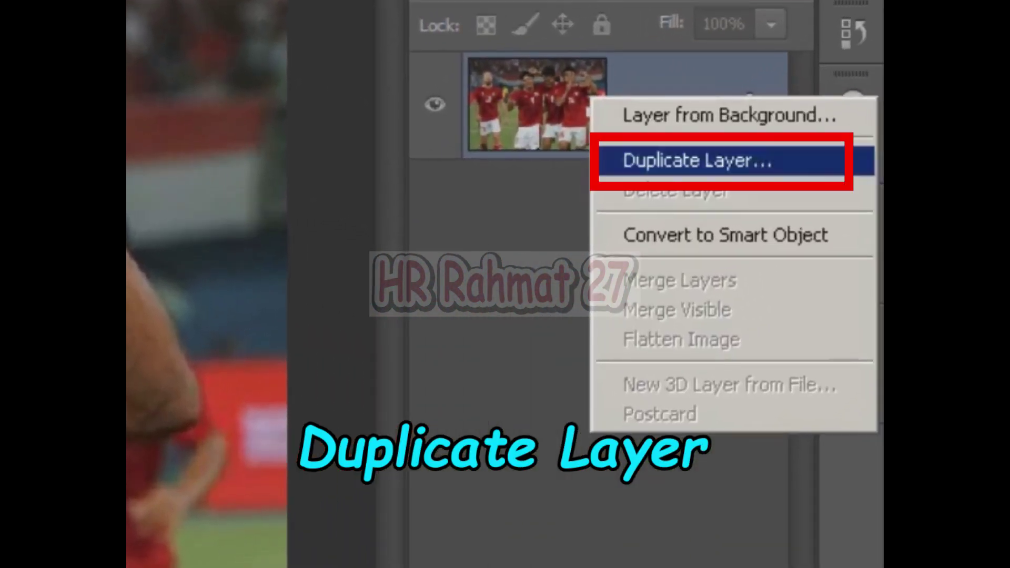
click(694, 161)
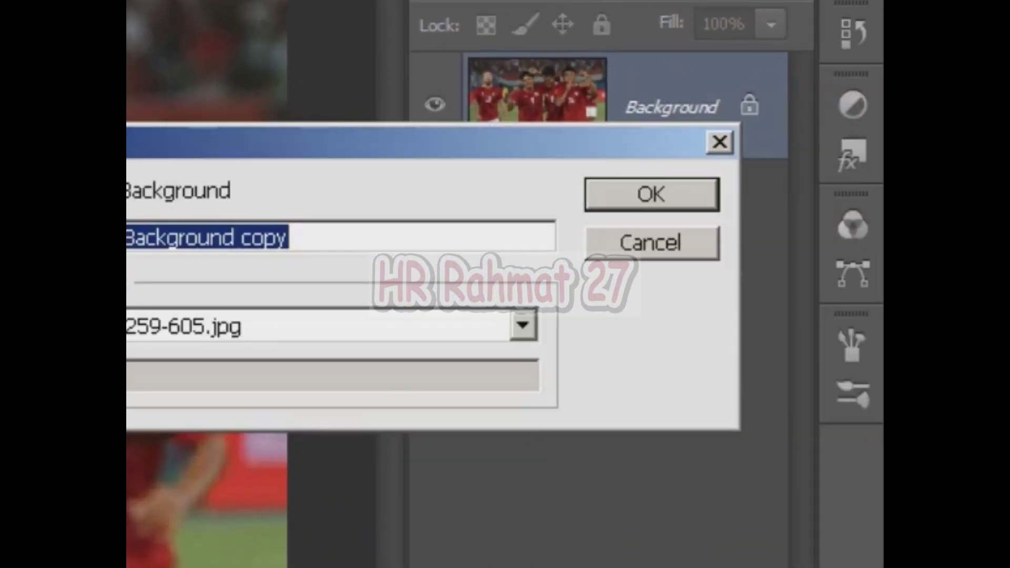
key(Return)
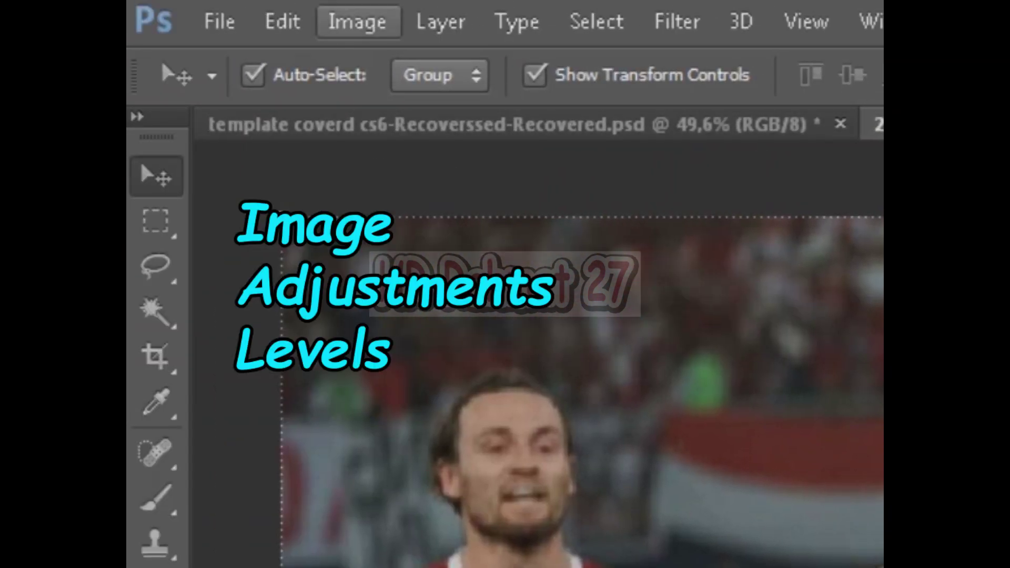
Darken Background copy with Levels, lowering the midtone input to about 0.45
click(358, 22)
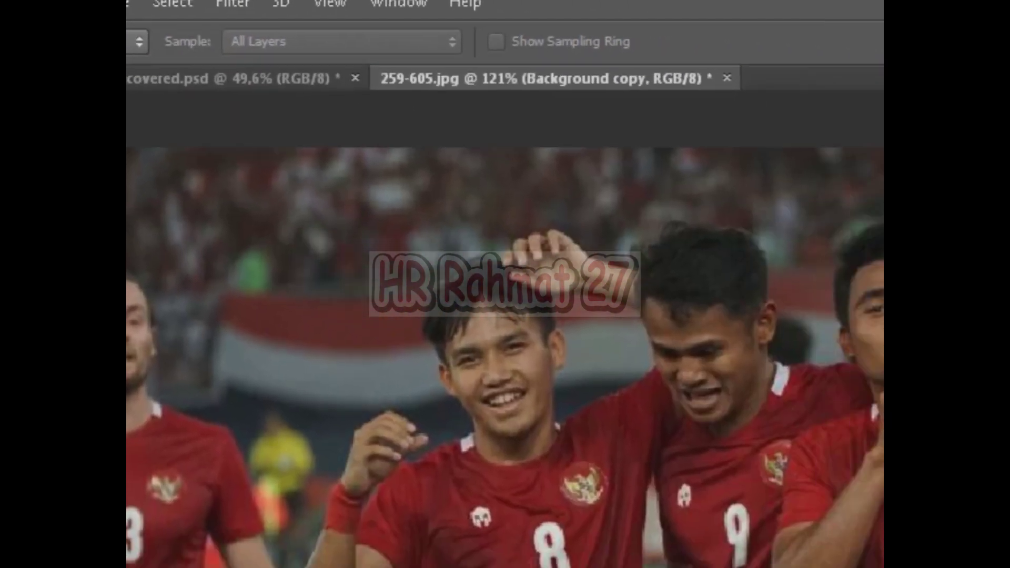
key(ctrl+l)
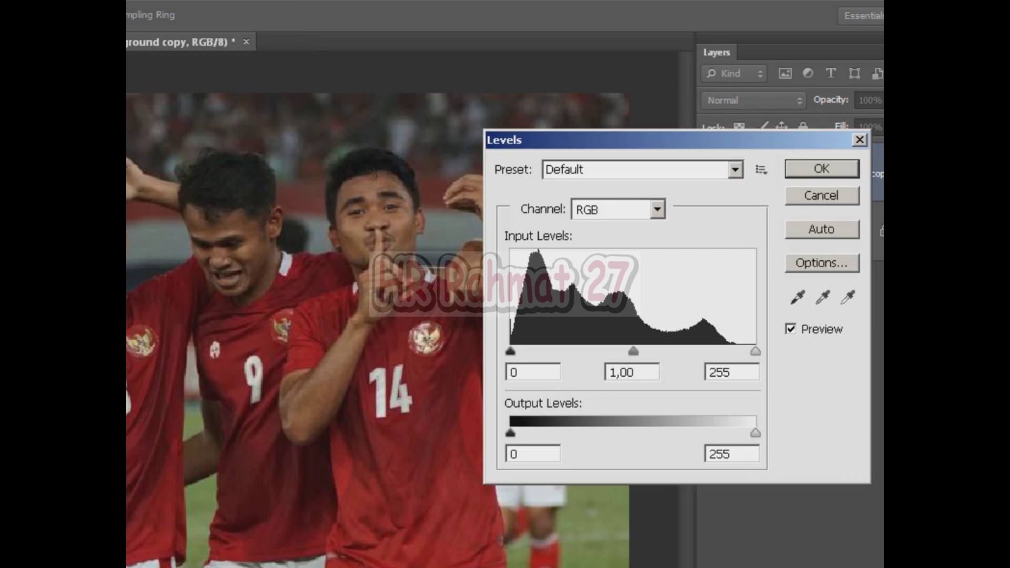
mouse_move(633, 351)
mouse_down()
mouse_move(609, 350)
mouse_move(678, 351)
mouse_up()
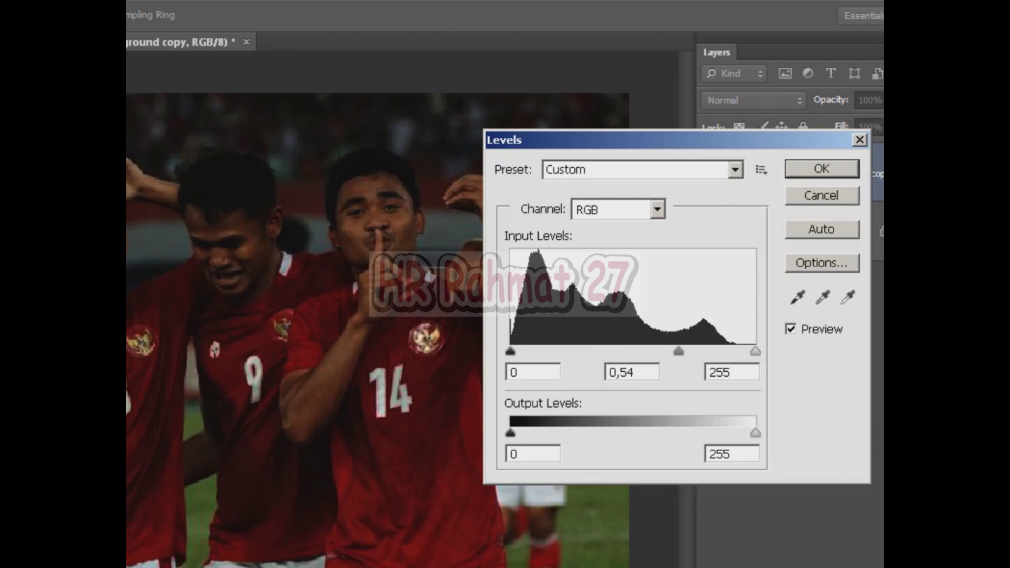
drag(679, 350, 680, 351)
text(0,45)
key(Down)
key(ctrl+z)
key(Up)
key(Up)
key(Up)
key(Up)
key(Up)
key(Up)
key(Return)
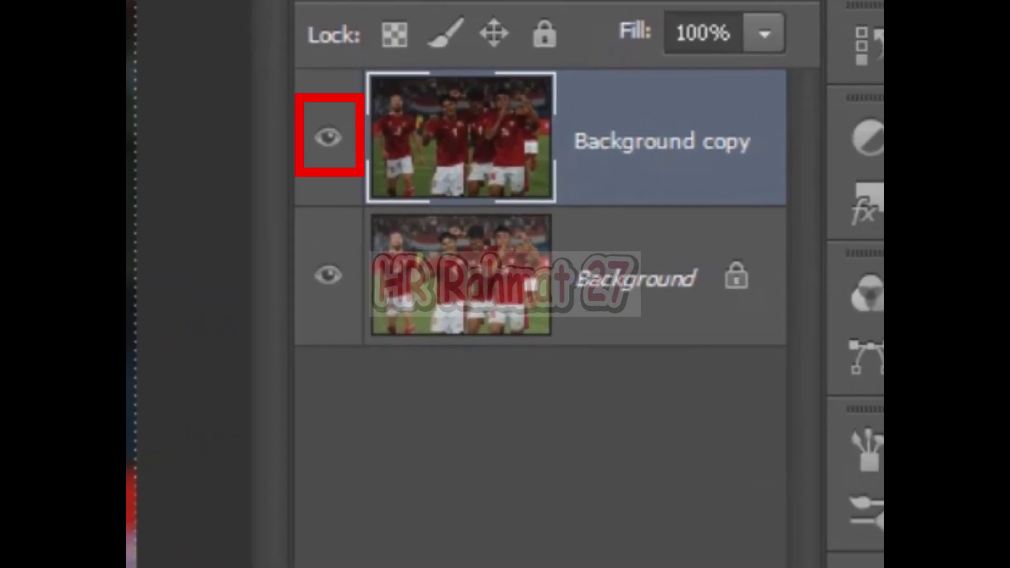
Hide Background copy, make Background the active layer, and switch to the Magic Wand
click(328, 137)
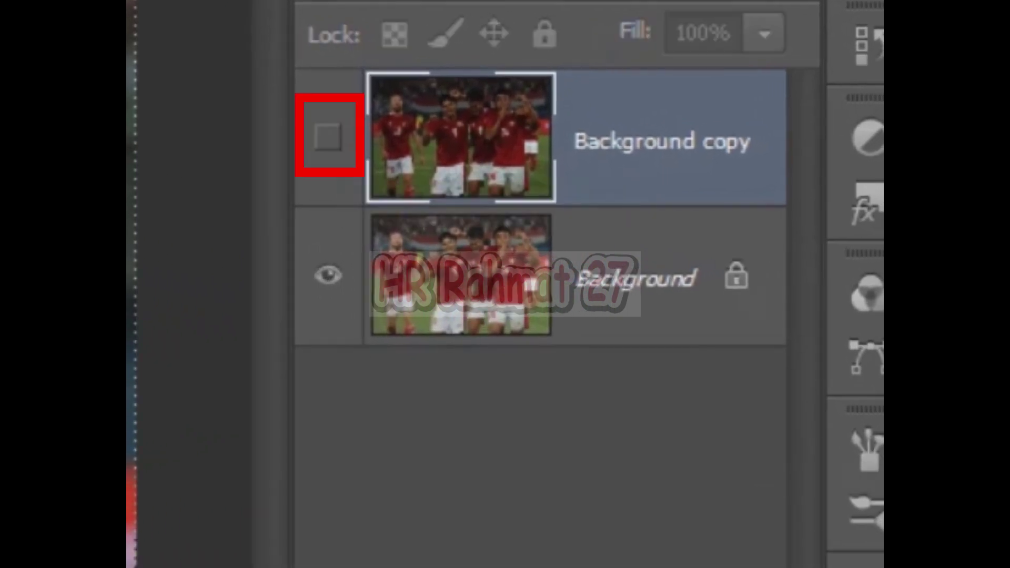
key(alt+bracketleft)
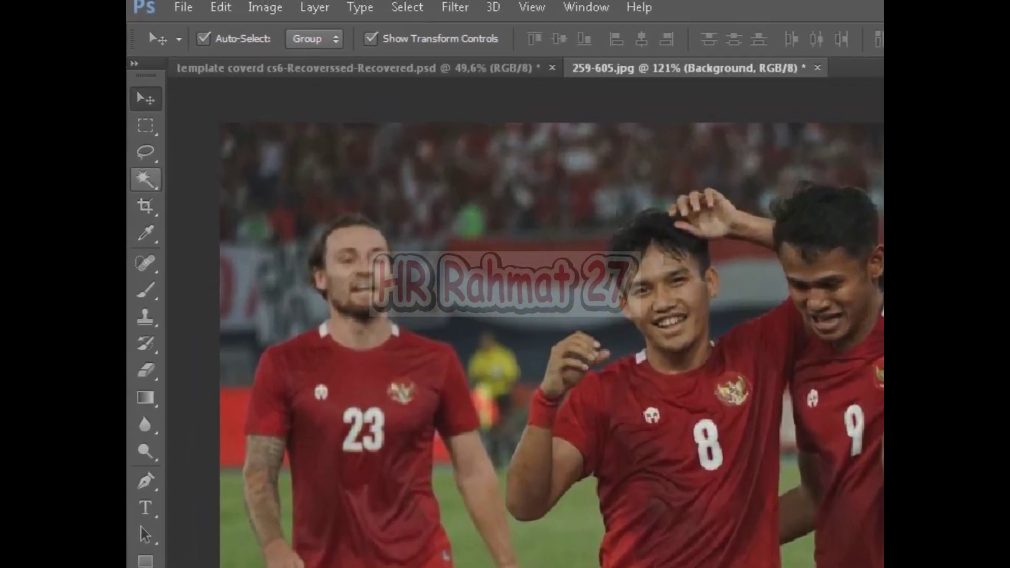
key(w)
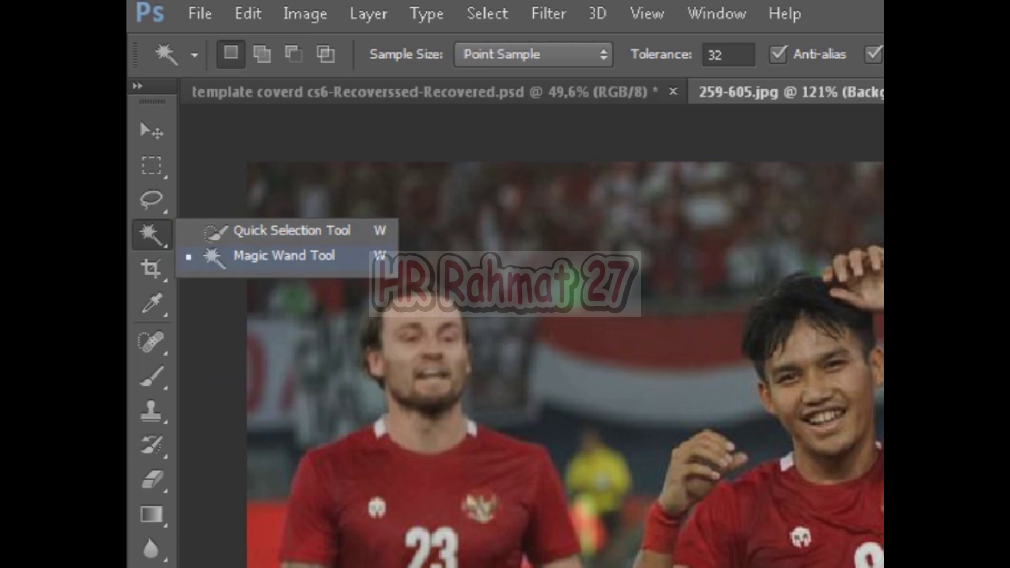
Zoom in and Magic Wand-select the white jersey numbers 2, 3, 9 and 14
scroll(505, 473, up, 3)
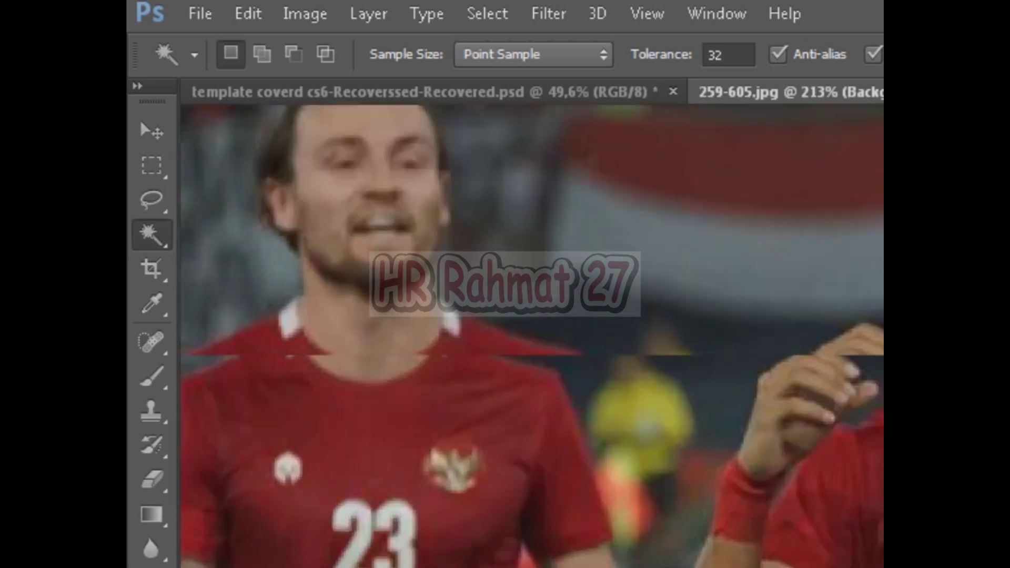
scroll(504, 368, up, 3)
scroll(504, 368, up, 1)
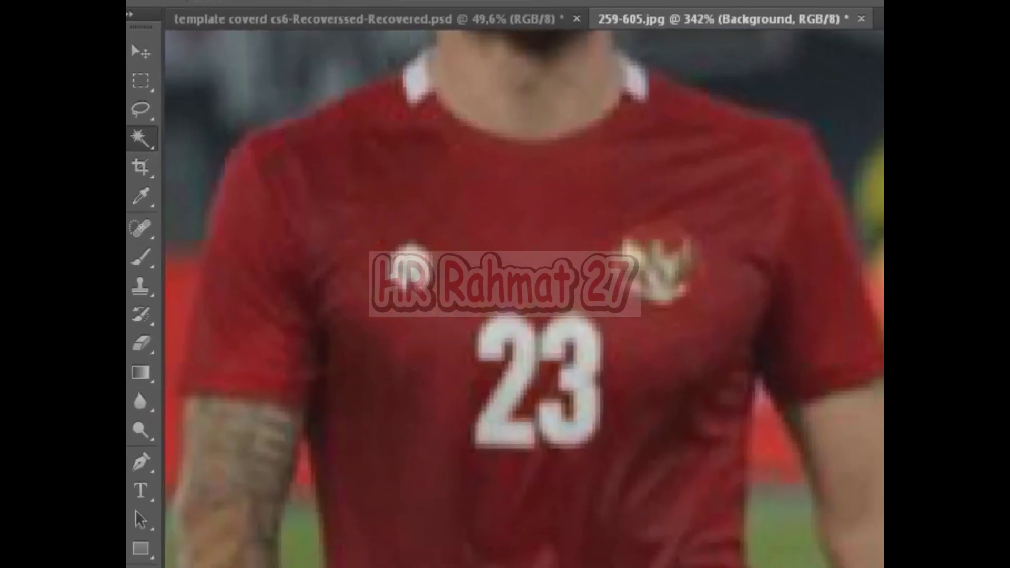
click(502, 415)
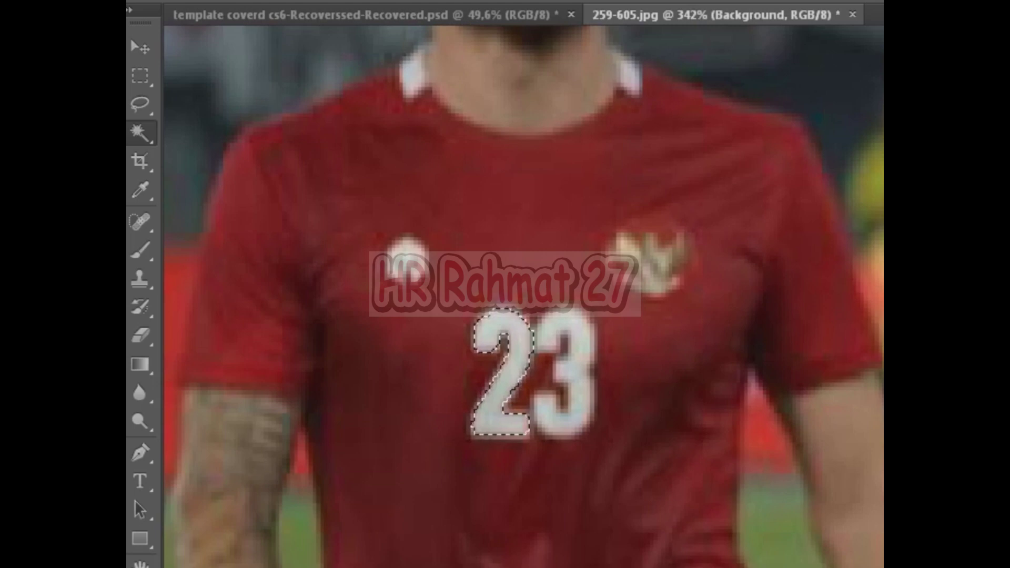
shift+click(576, 357)
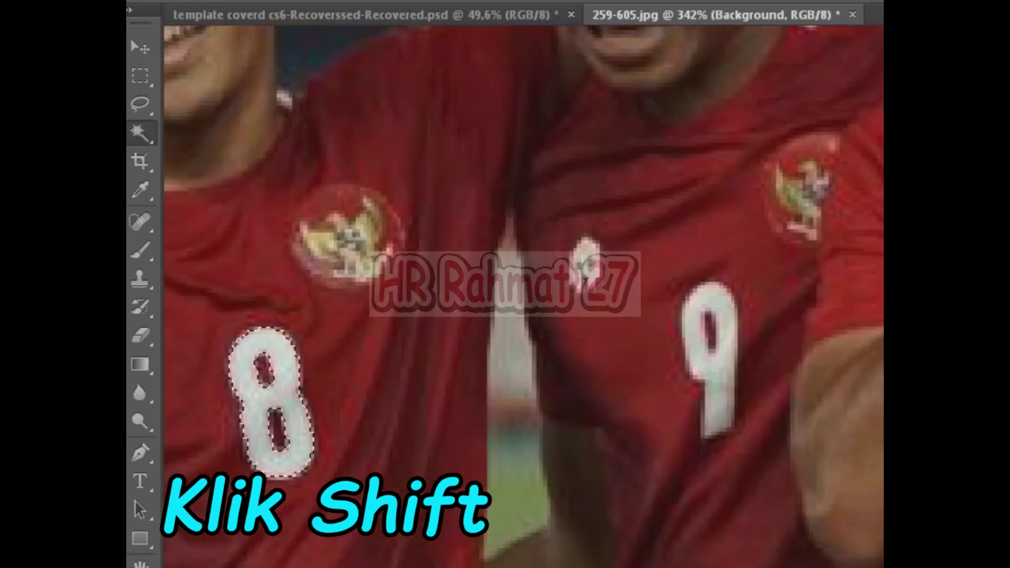
shift+click(710, 363)
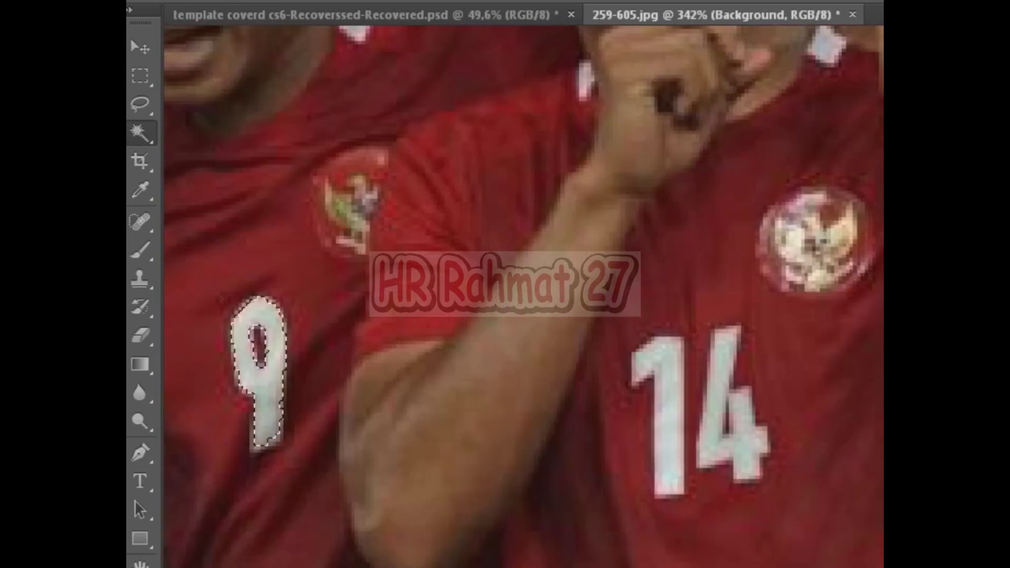
shift+click(731, 421)
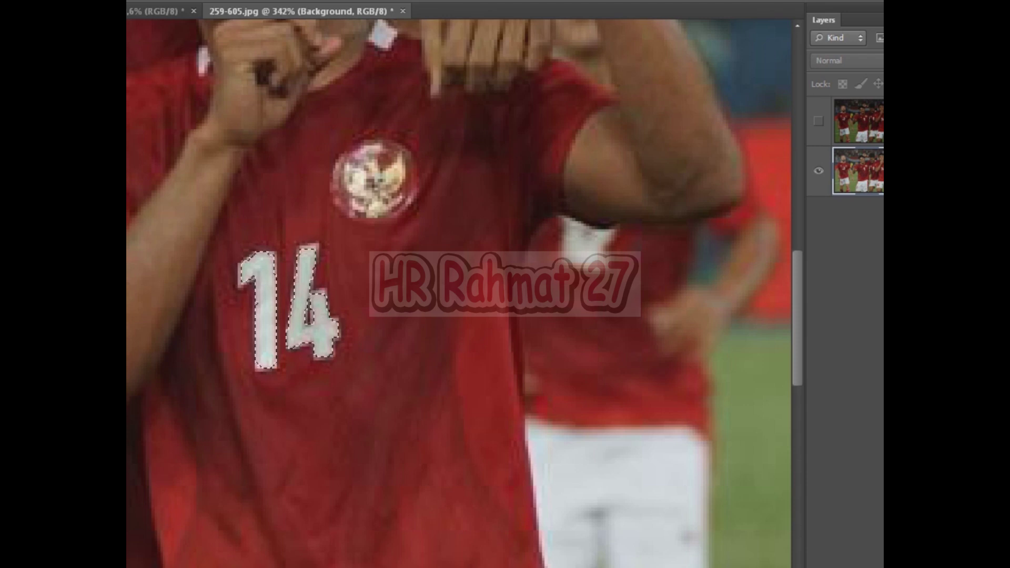
Make Background copy the active layer and turn its visibility back on
key(alt+bracketright)
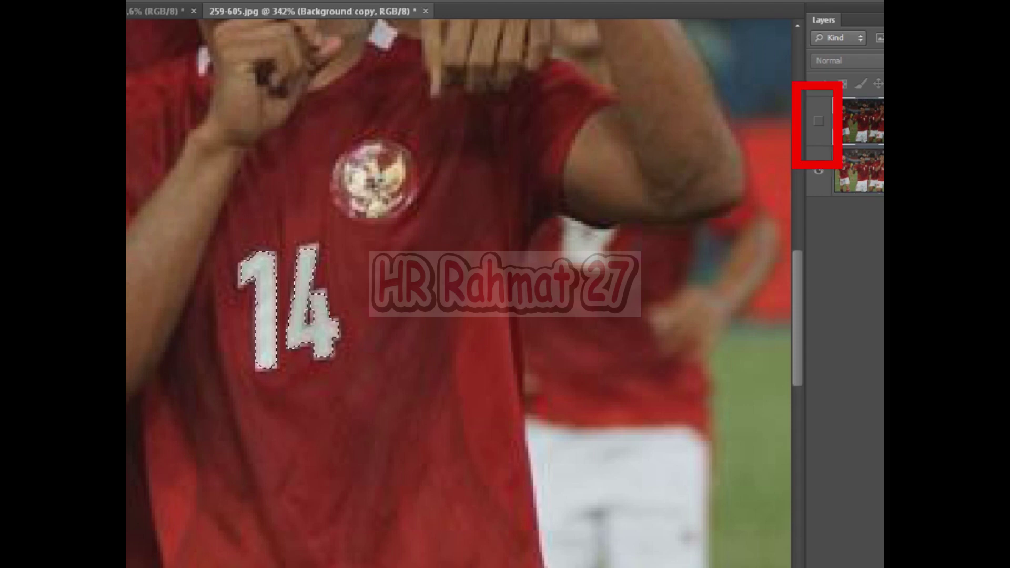
click(818, 121)
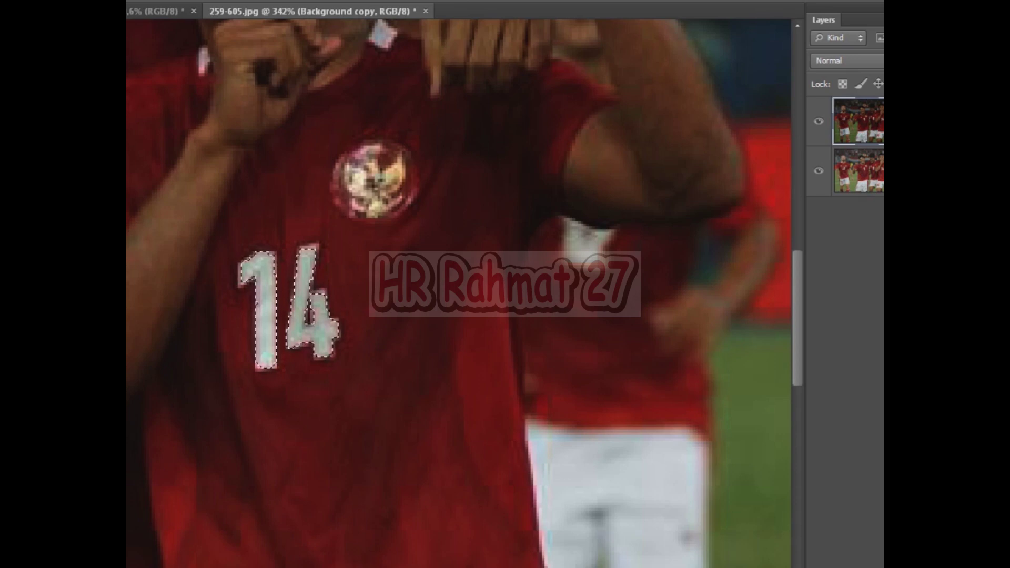
scroll(232, 290, up, 3)
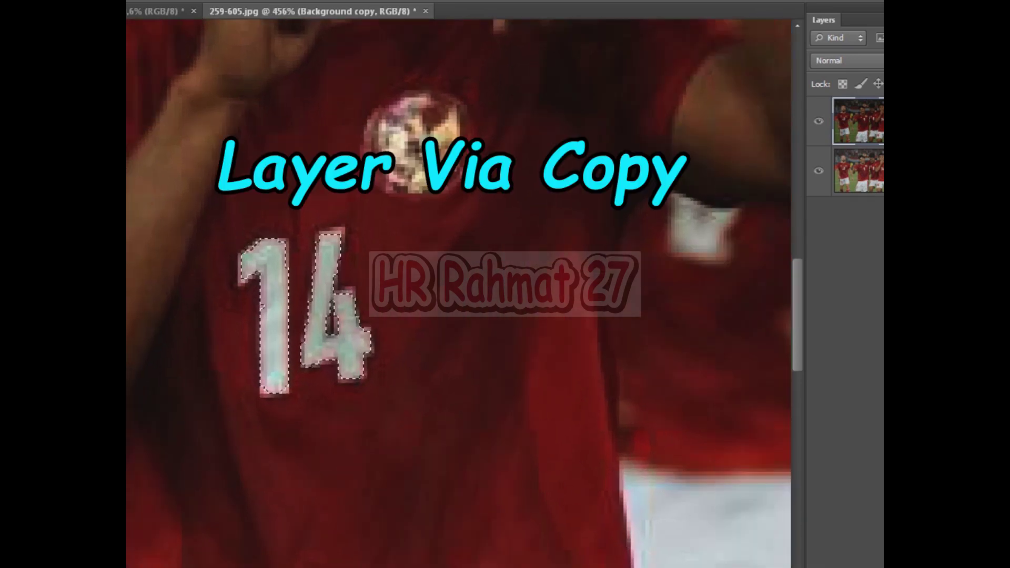
Copy the selected numbers onto a new Layer 1 using Layer Via Copy
right_click(272, 279)
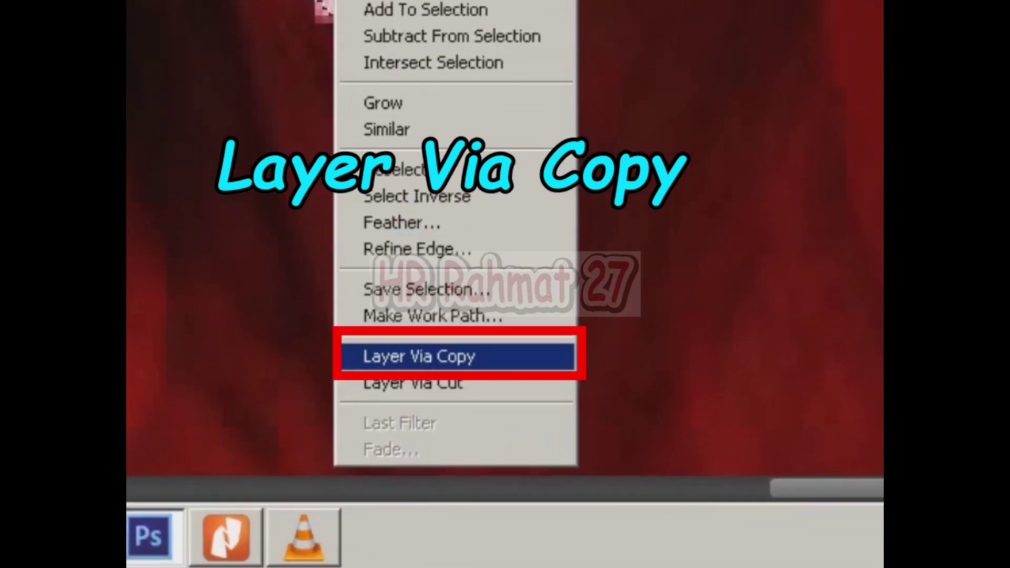
click(419, 356)
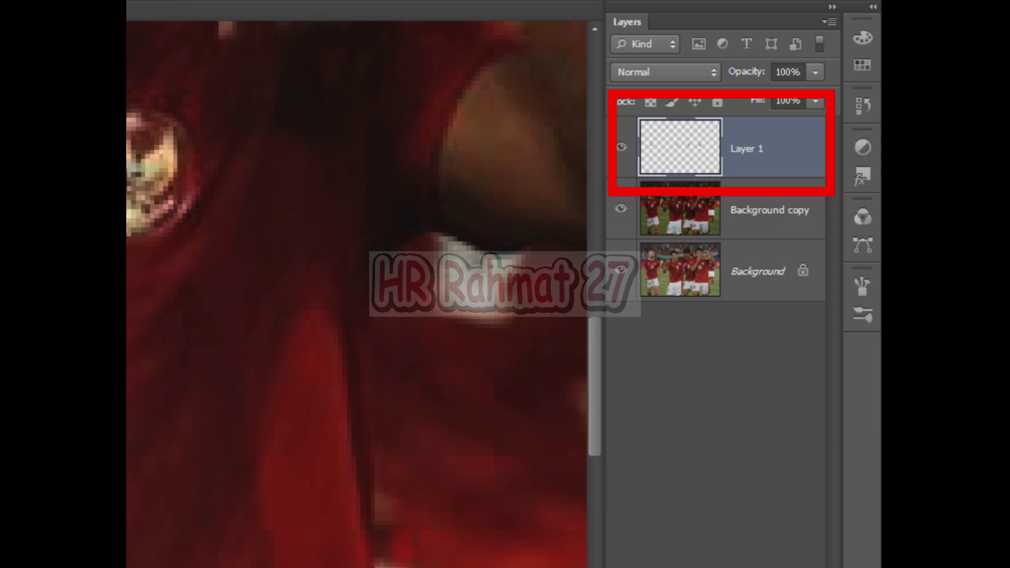
double_click(746, 149)
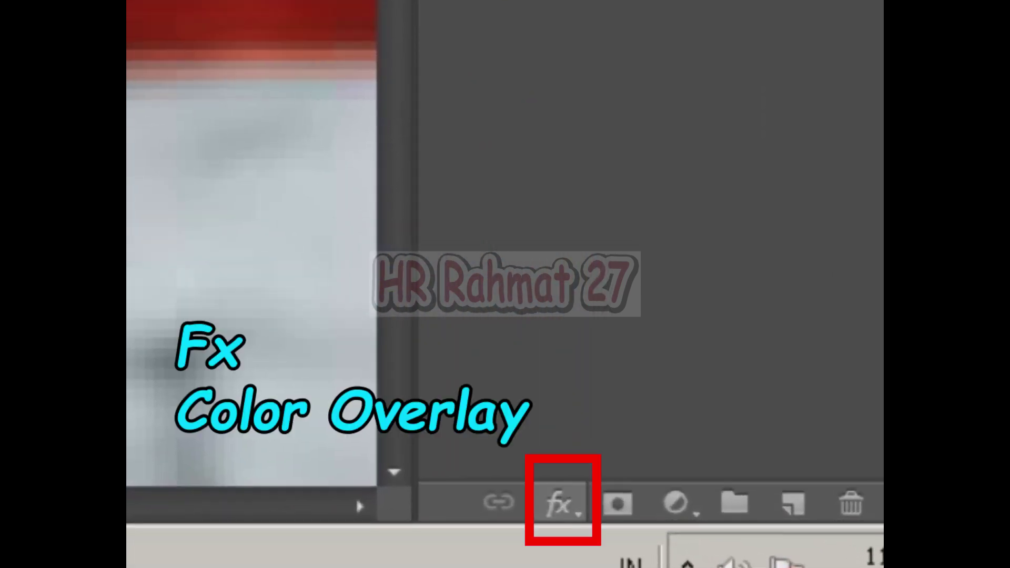
Add a pure white Color Overlay at 100% opacity to Layer 1
click(560, 504)
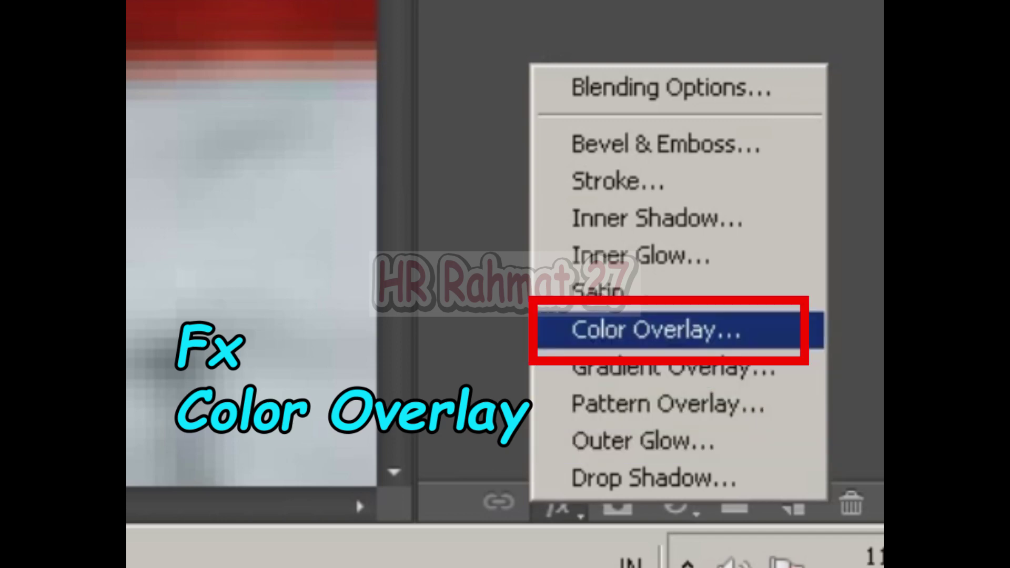
click(654, 329)
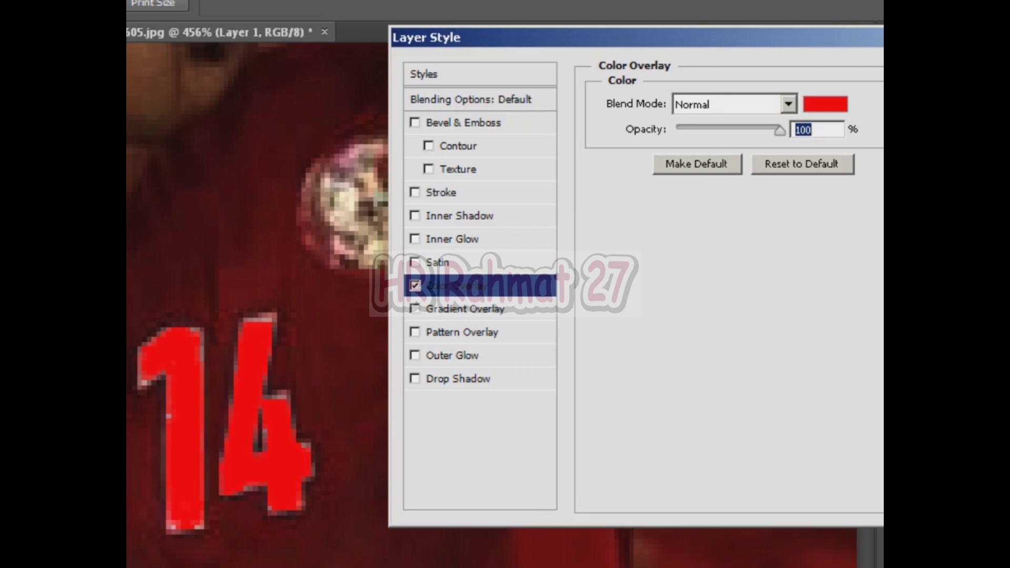
click(825, 104)
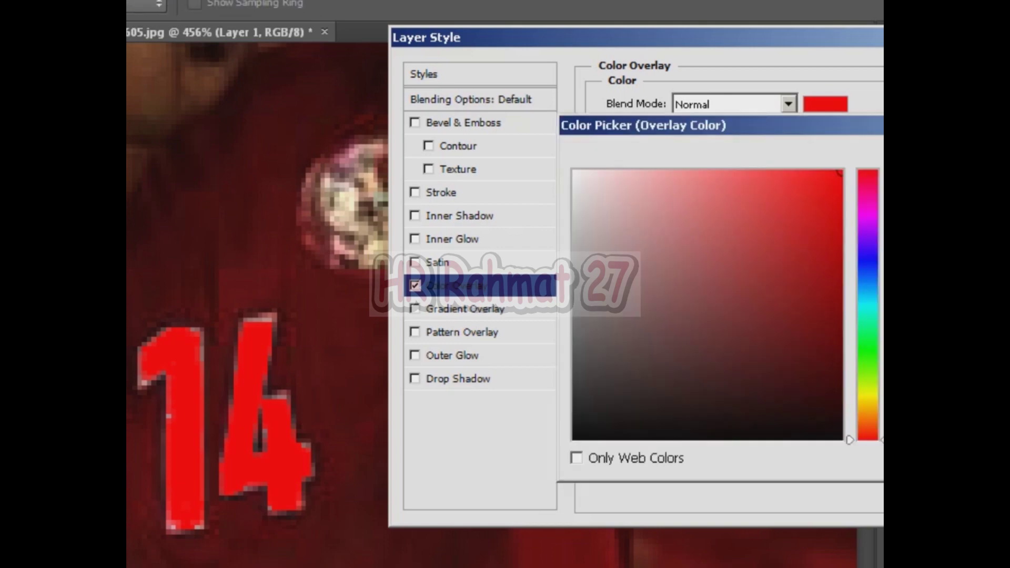
click(575, 172)
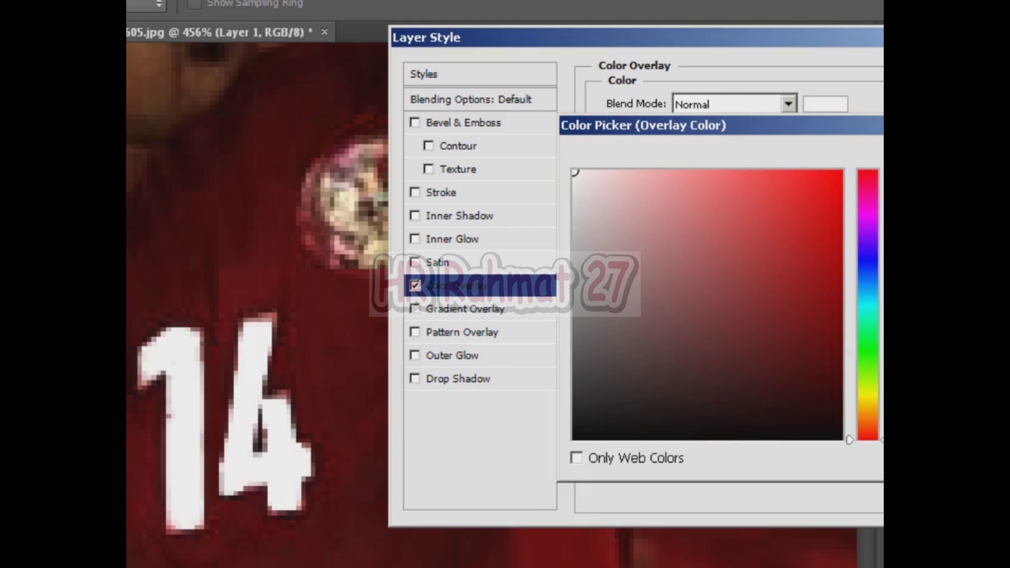
key(Return)
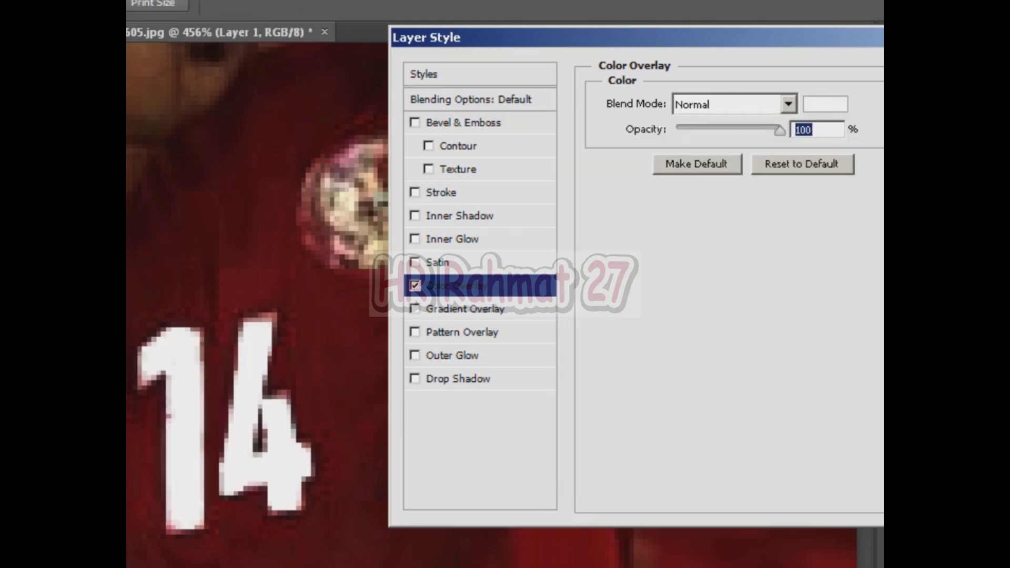
Enable Outer Glow on Layer 1 and set its colour to fully saturated bright green
click(452, 355)
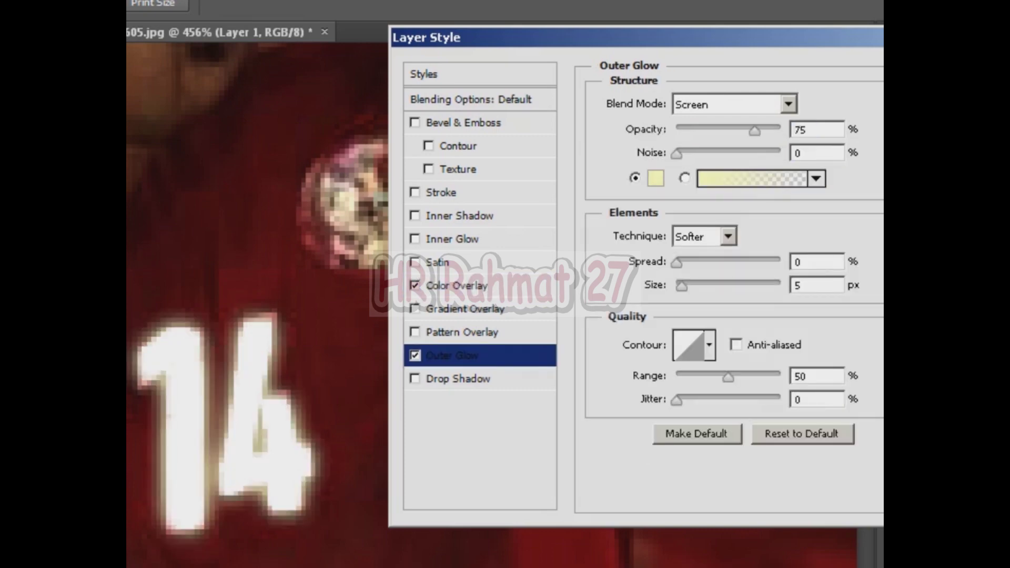
click(655, 178)
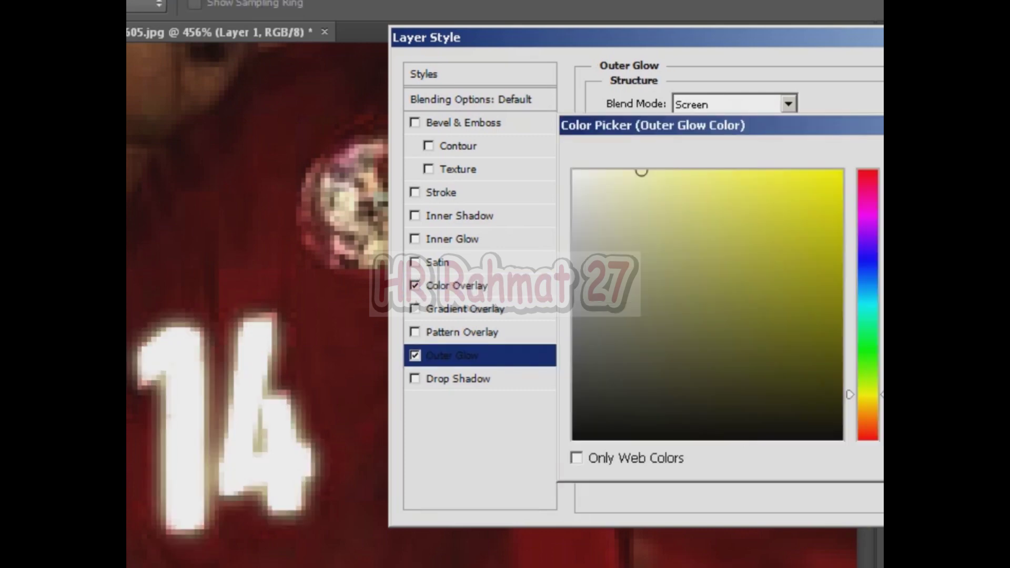
click(868, 351)
click(839, 172)
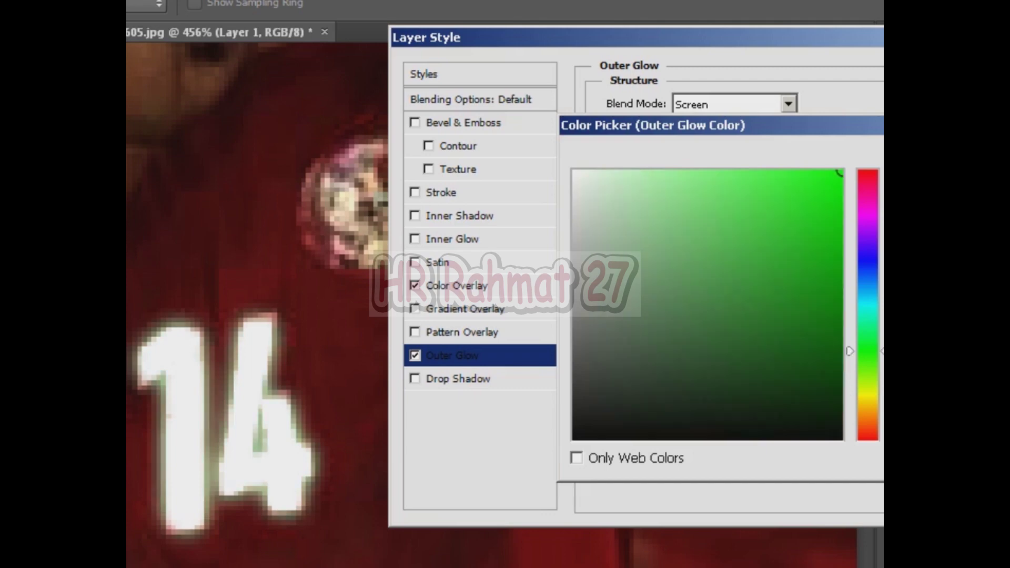
key(Return)
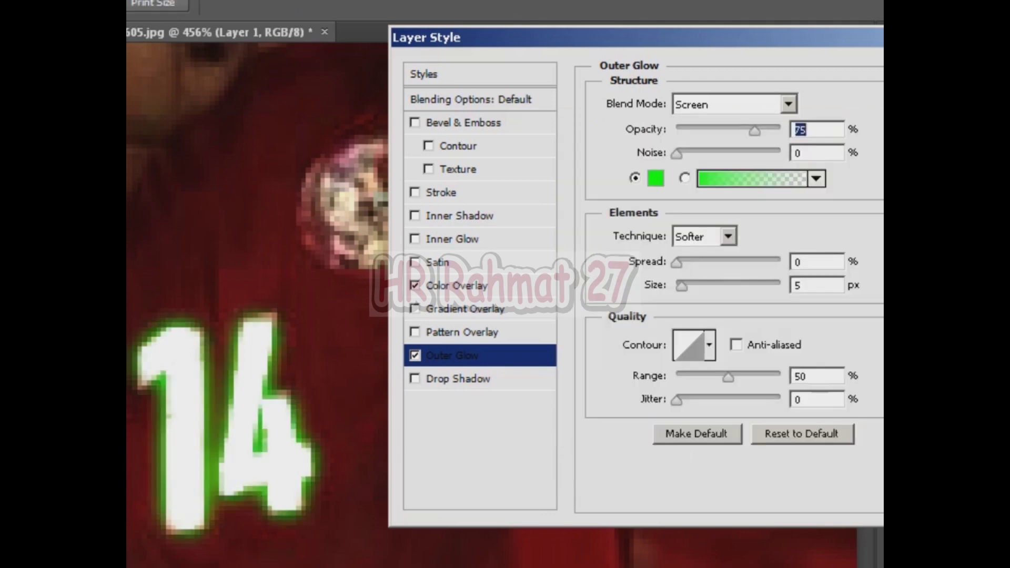
Set the Outer Glow spread to 4% and size to 46 px, and apply the style
key(Tab)
key(Tab)
key(Up)
key(Up)
key(Up)
key(Up)
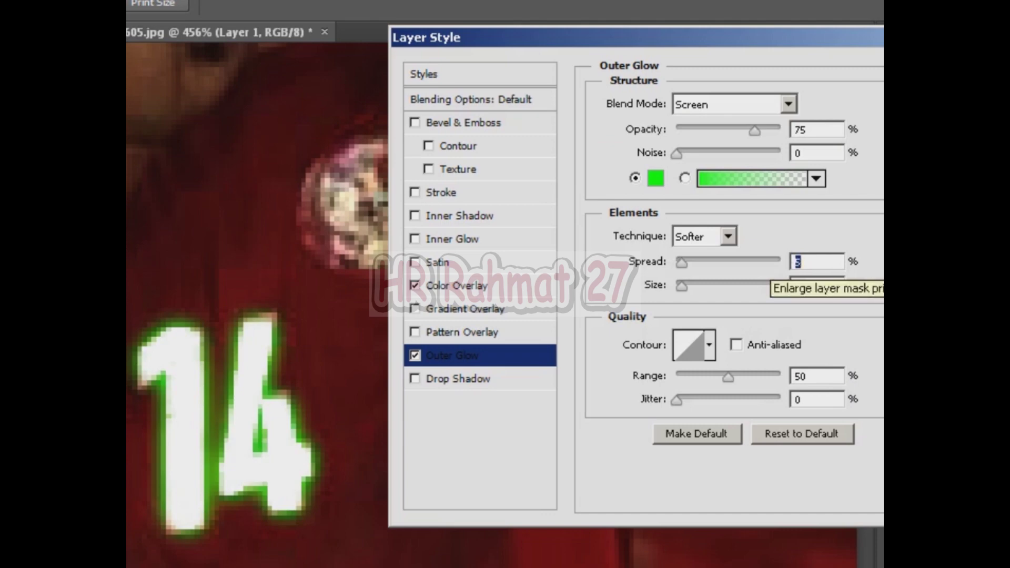
key(Up)
key(Tab)
key(Up)
key(Up)
key(Up)
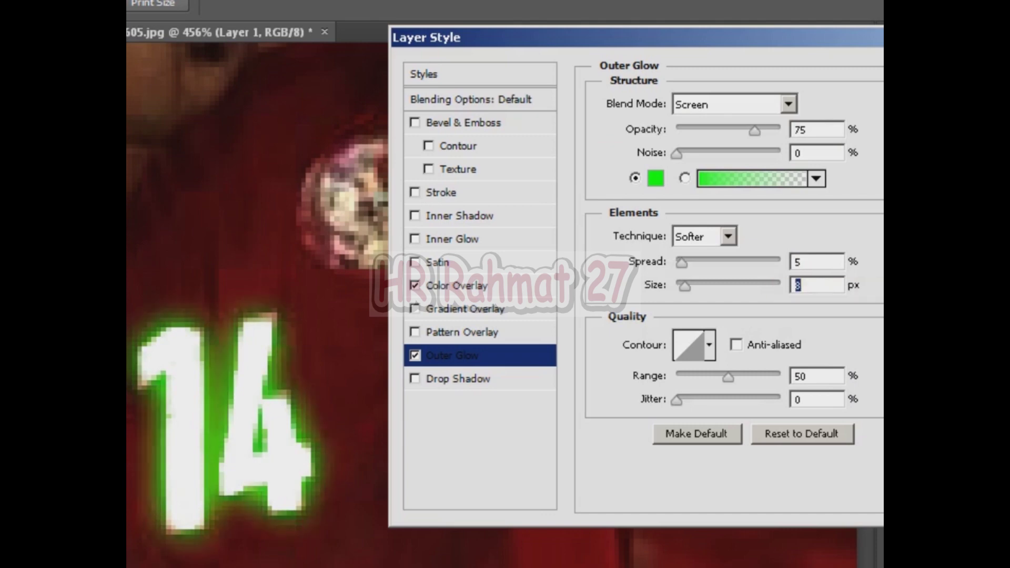
key(Up)
key(Up)
key(Up)
key(Up)
key(Up)
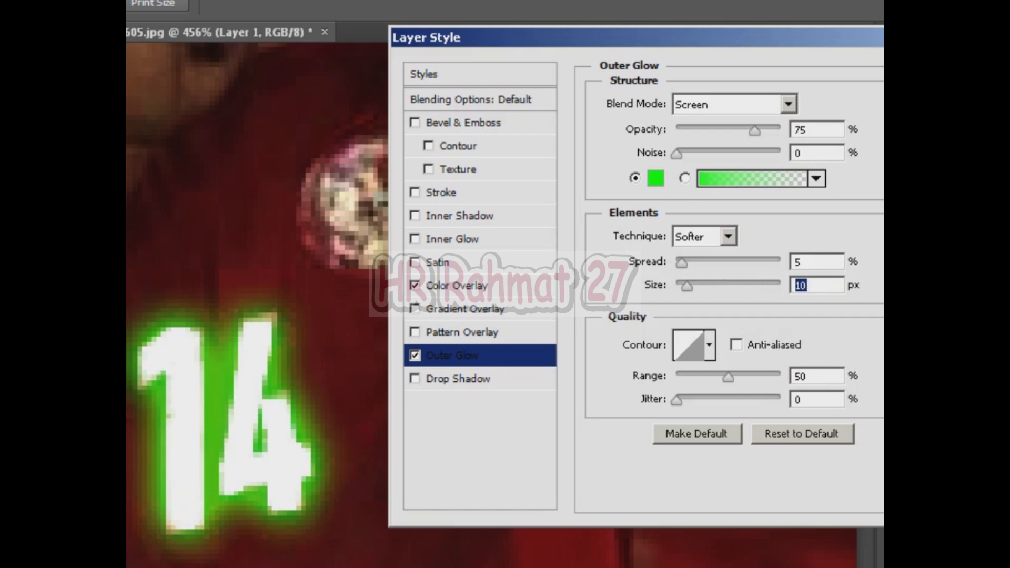
key(Up)
key(Up)
key(Up)
key(Up)
key(Up)
key(Up)
key(shift+Down)
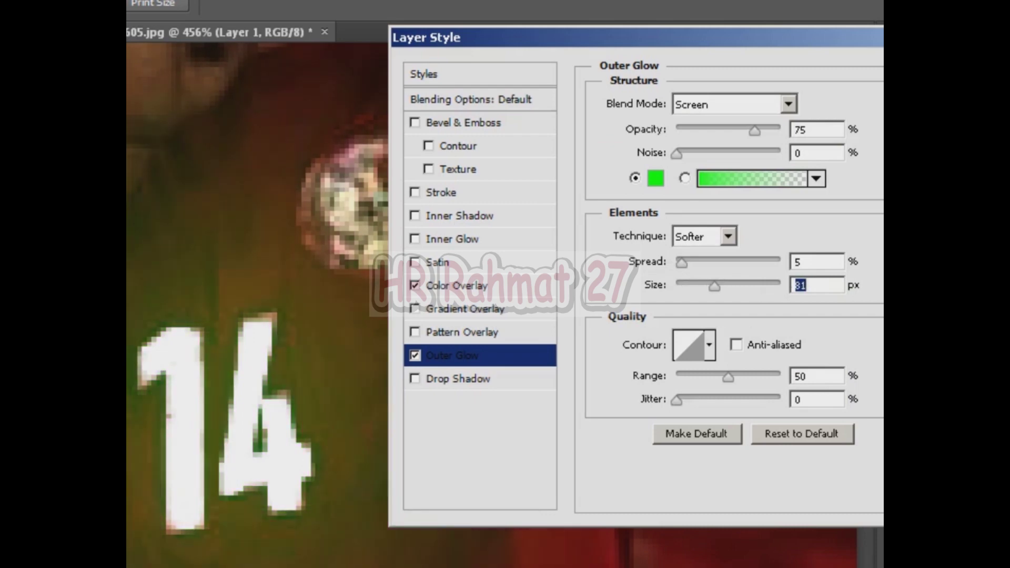
key(shift+Down)
key(shift+Down)
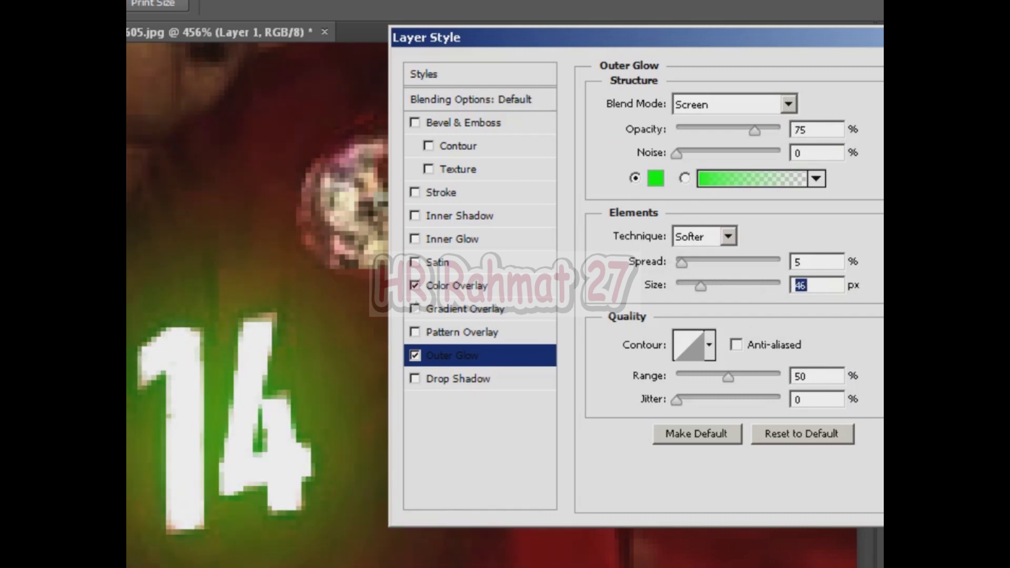
key(shift+Tab)
key(Down)
key(Down)
key(Down)
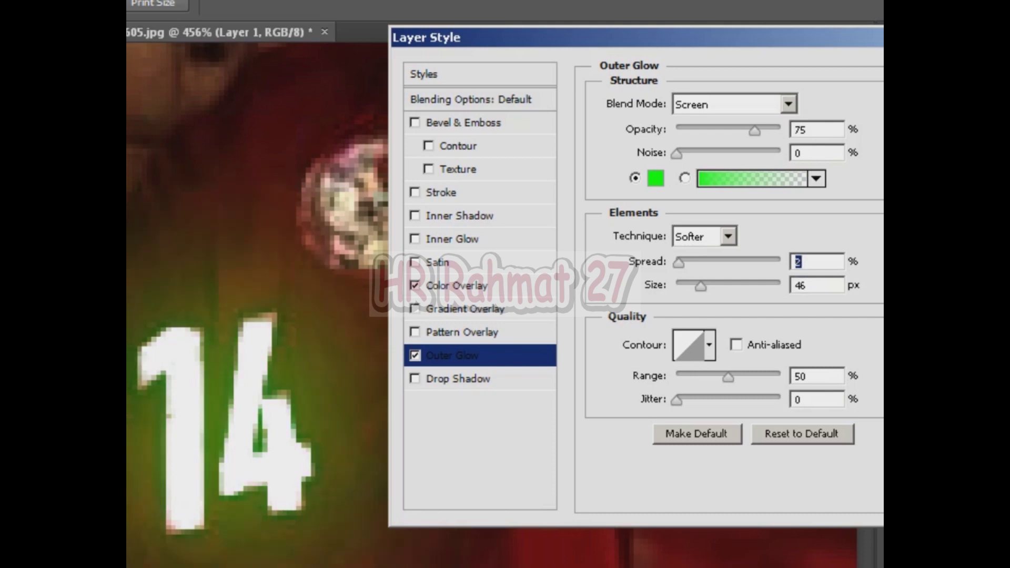
key(Up)
key(Up)
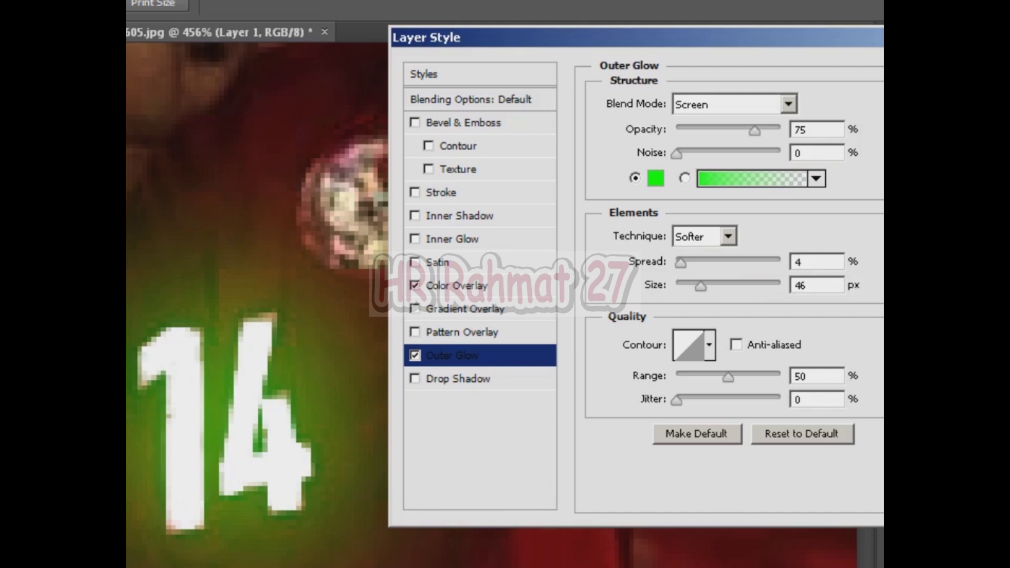
key(Return)
Zoom out to the full photo, group layers, and step through Background copy, Group 1 and Layer 1
scroll(492, 305, down, 5)
key(alt+bracketleft)
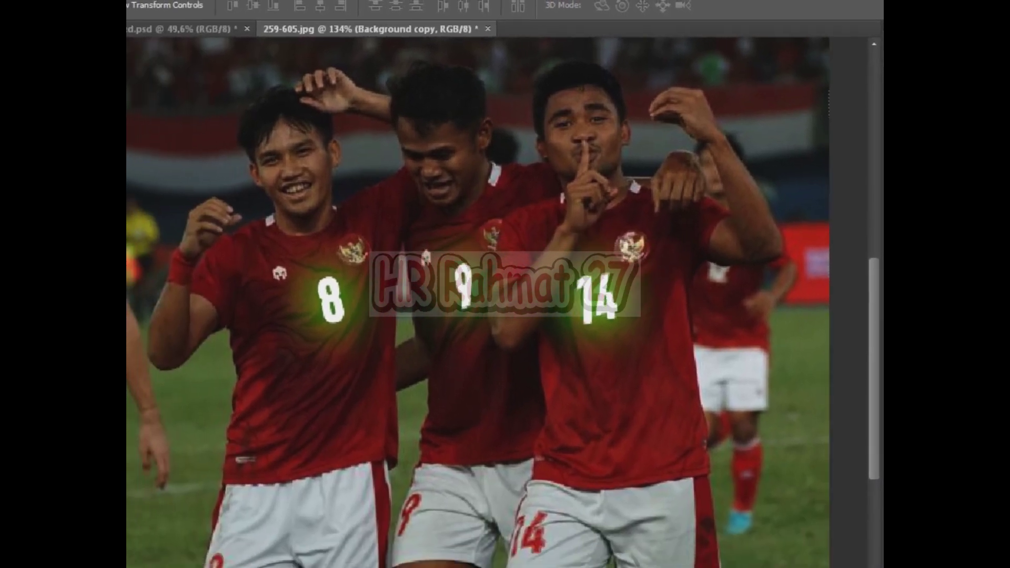
scroll(543, 288, down, 3)
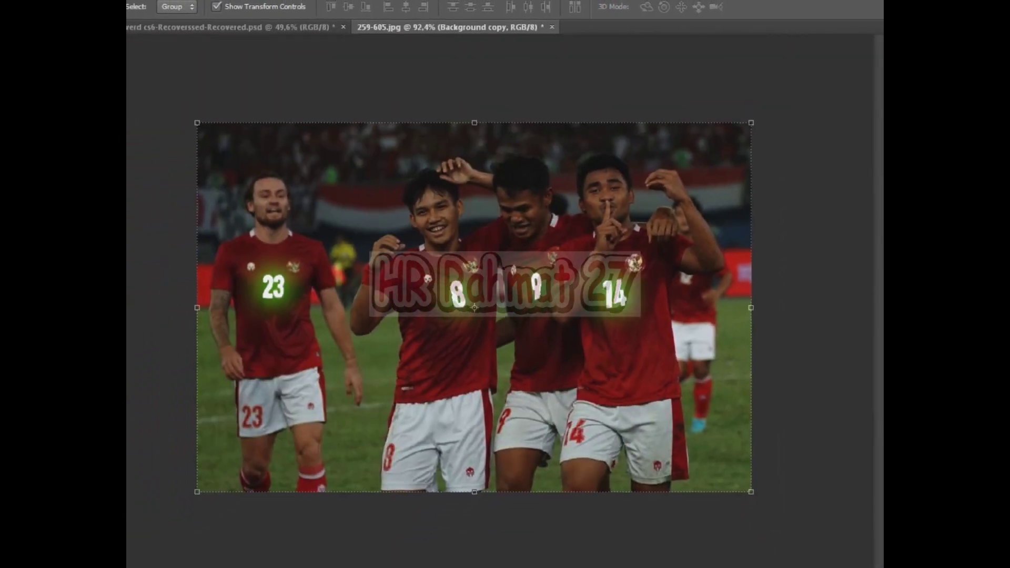
scroll(542, 287, up, 5)
scroll(542, 288, down, 1)
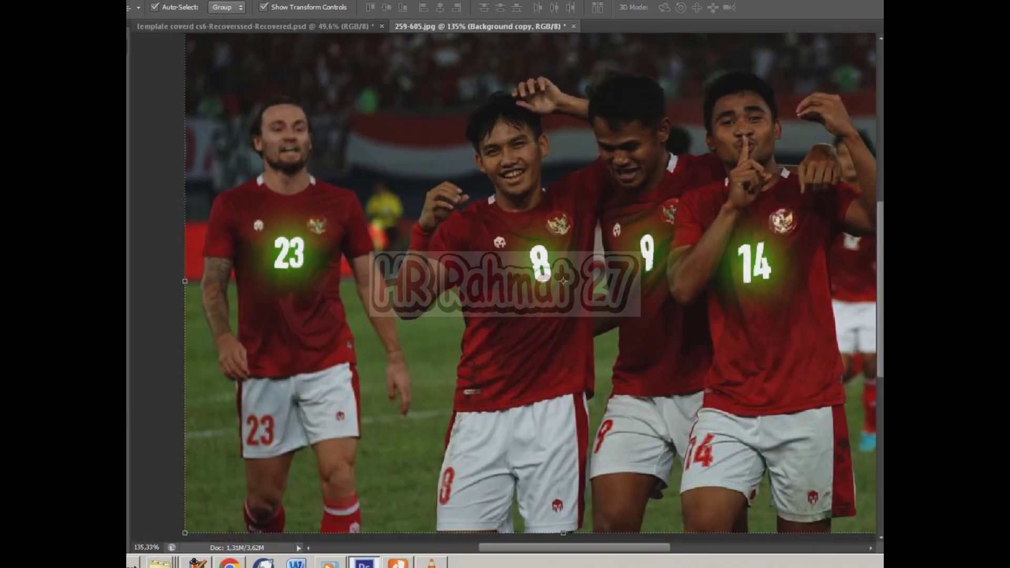
key(ctrl+shift+e)
key(ctrl+g)
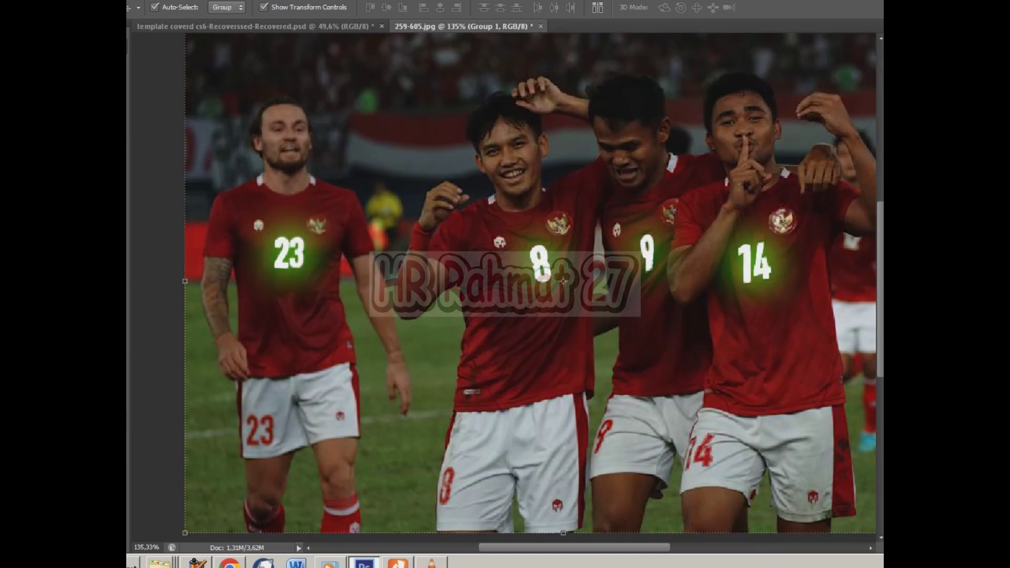
key(alt+bracketleft)
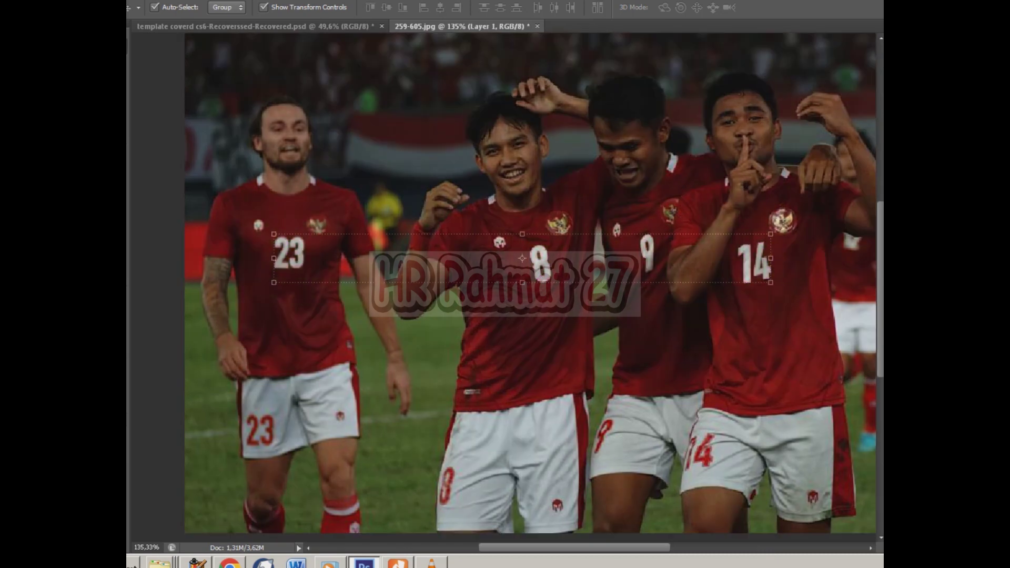
key(alt+bracketleft)
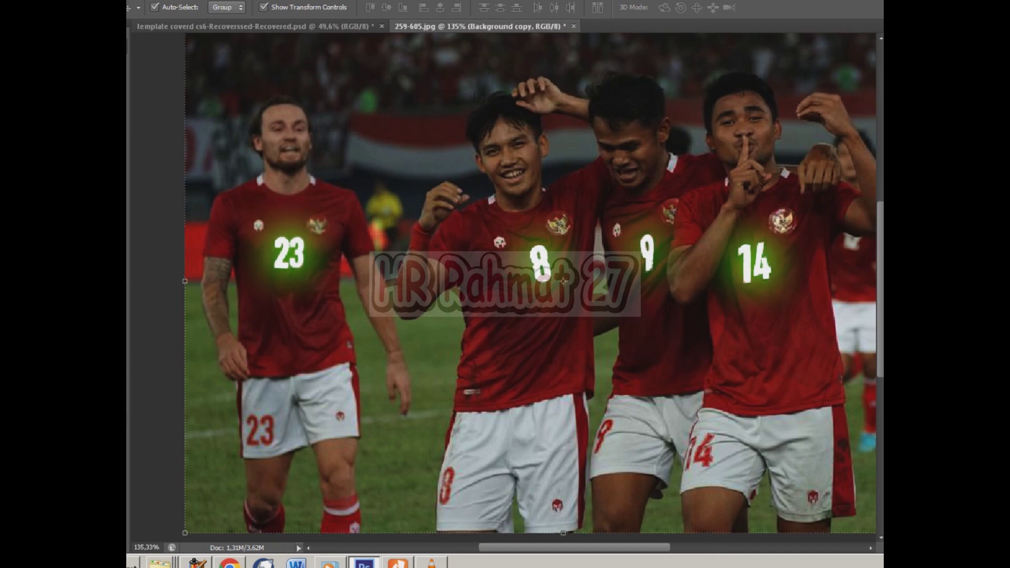
key(alt+bracketleft)
scroll(255, 242, up, 3)
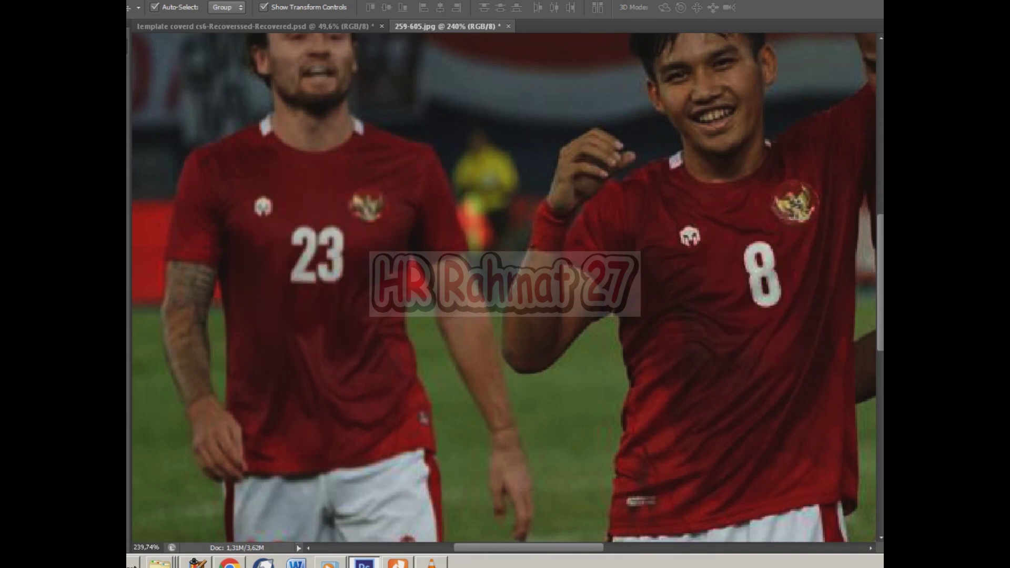
scroll(505, 287, right, 5)
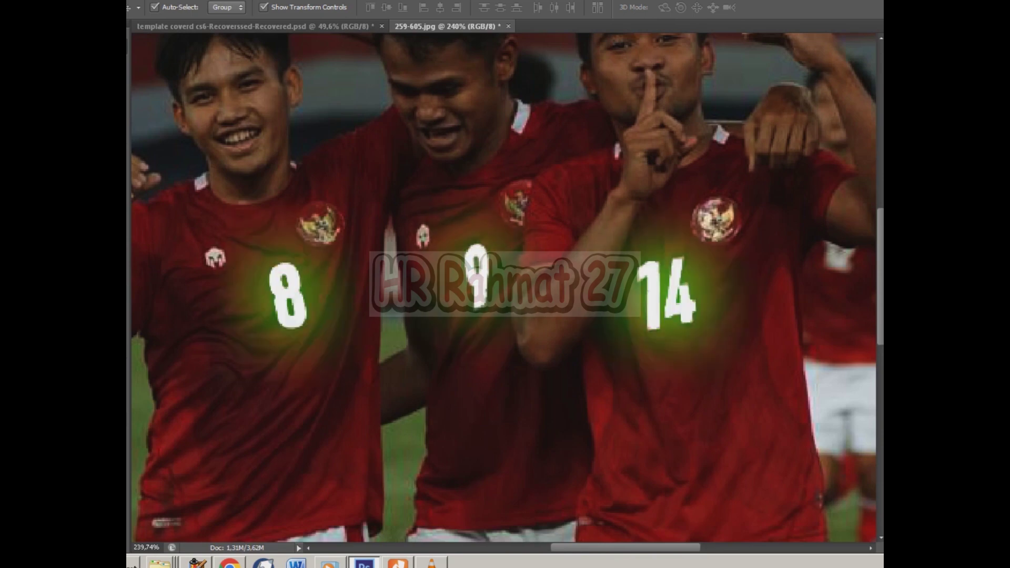
key(ctrl+0)
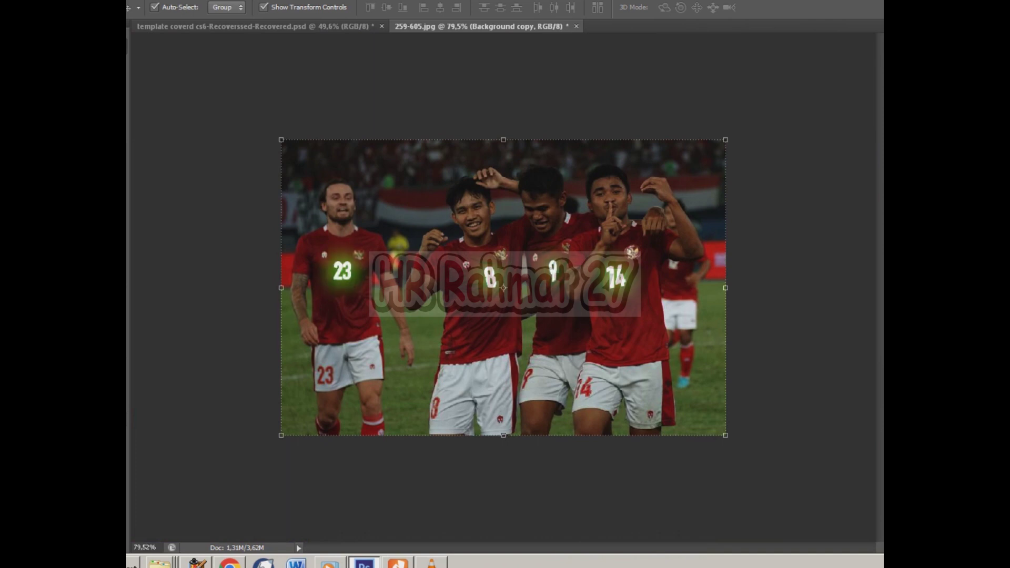
scroll(503, 287, up, 1)
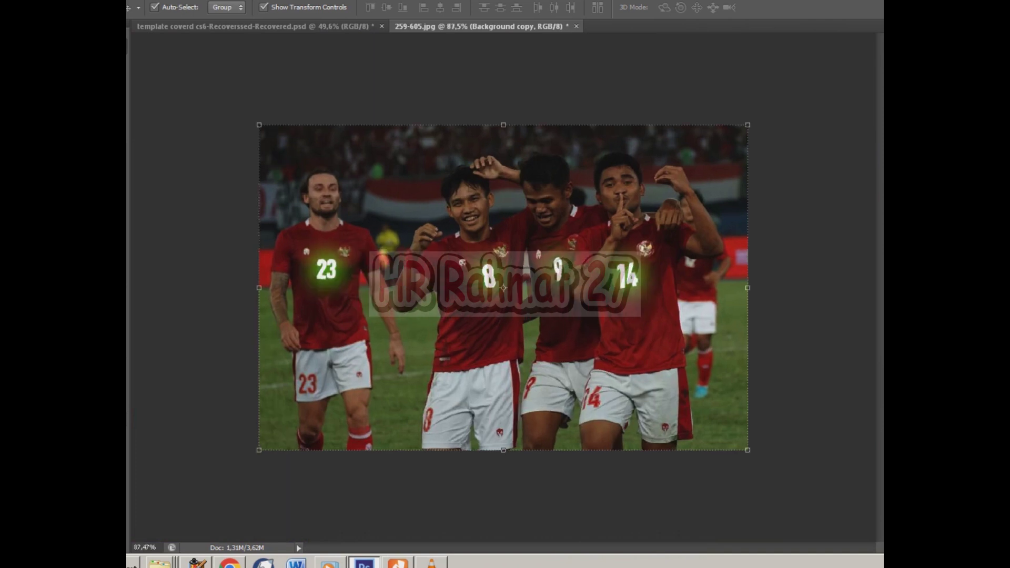
scroll(503, 287, up, 1)
scroll(503, 288, up, 1)
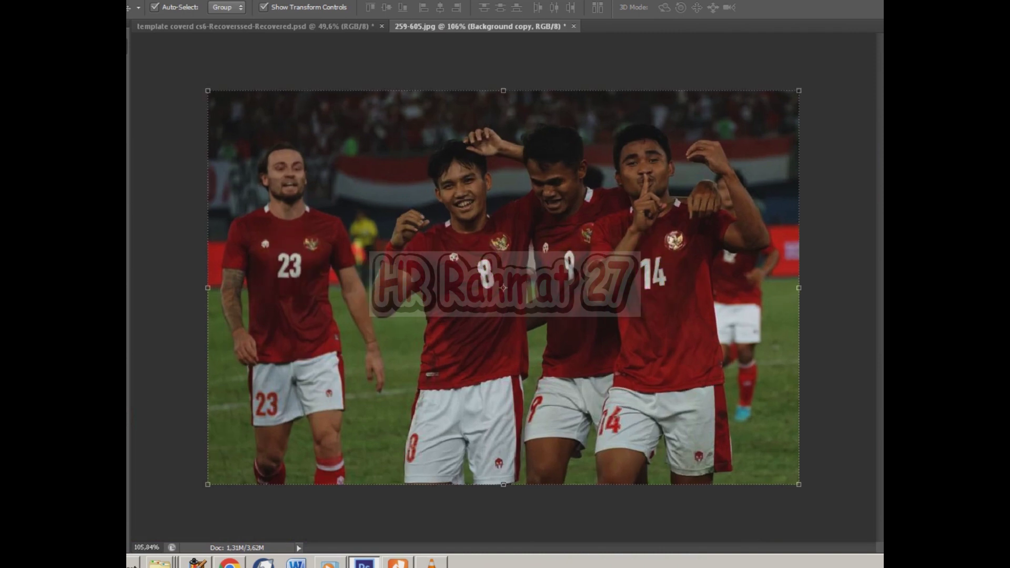